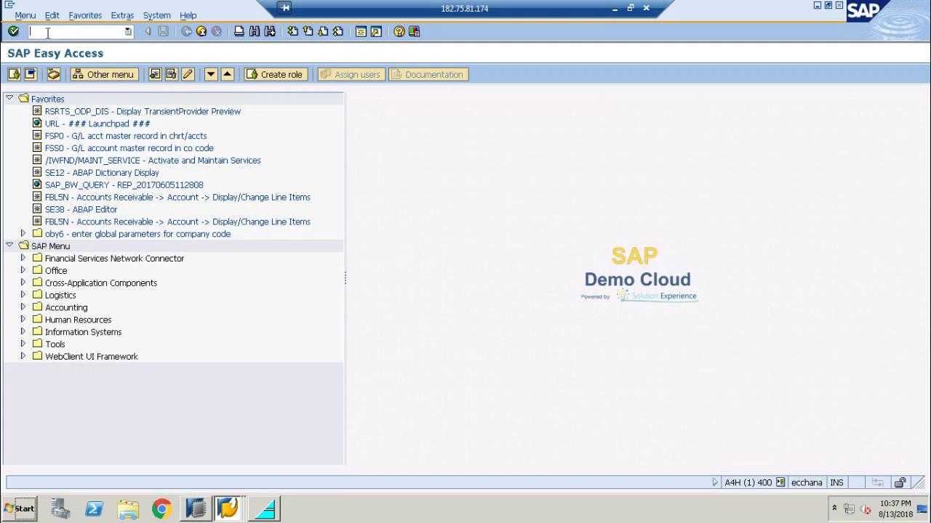
Enter transaction code se11 in the command field.
text(se11)
Run SE11, start creating view Z to preview the view types, then cancel.
key(Return)
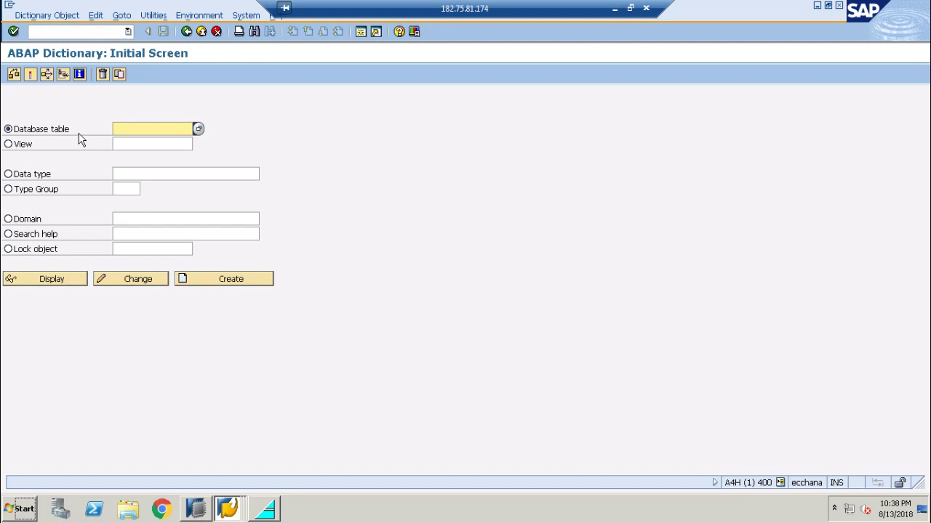
click(8, 144)
click(130, 142)
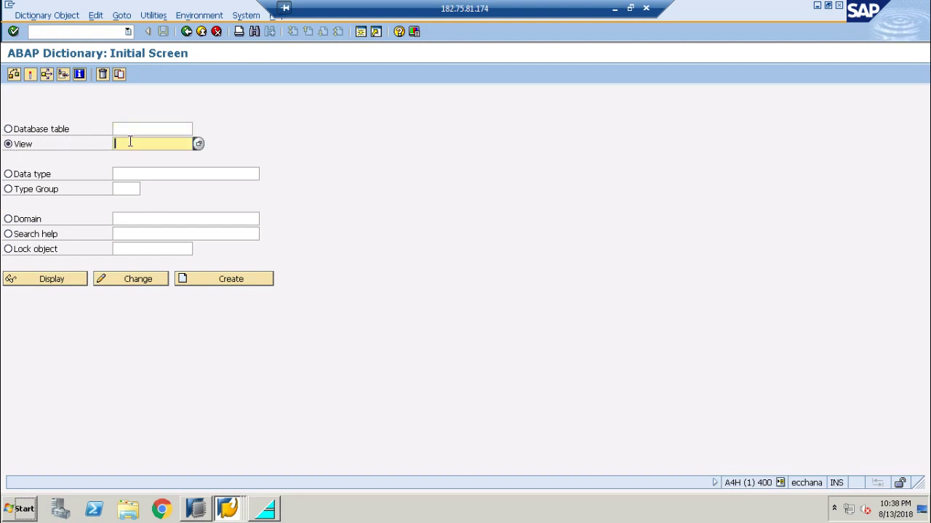
text(z)
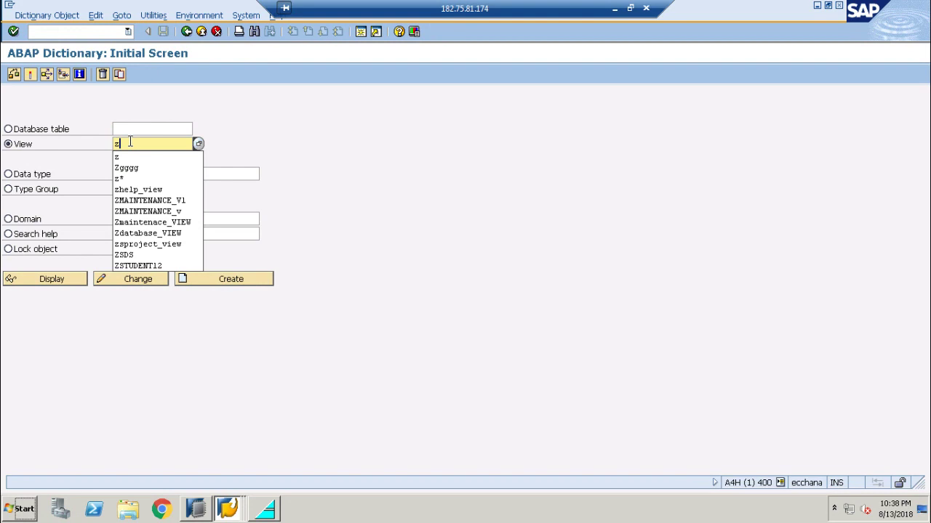
click(242, 281)
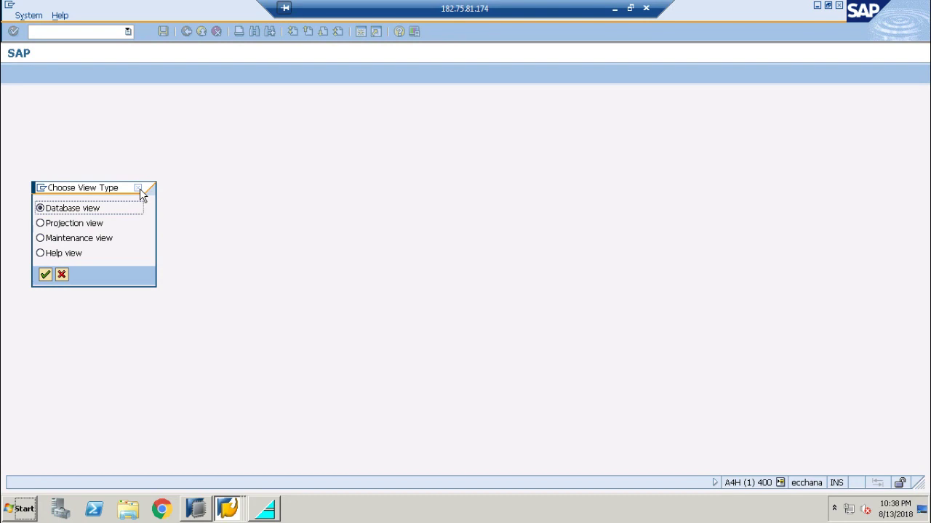
click(61, 275)
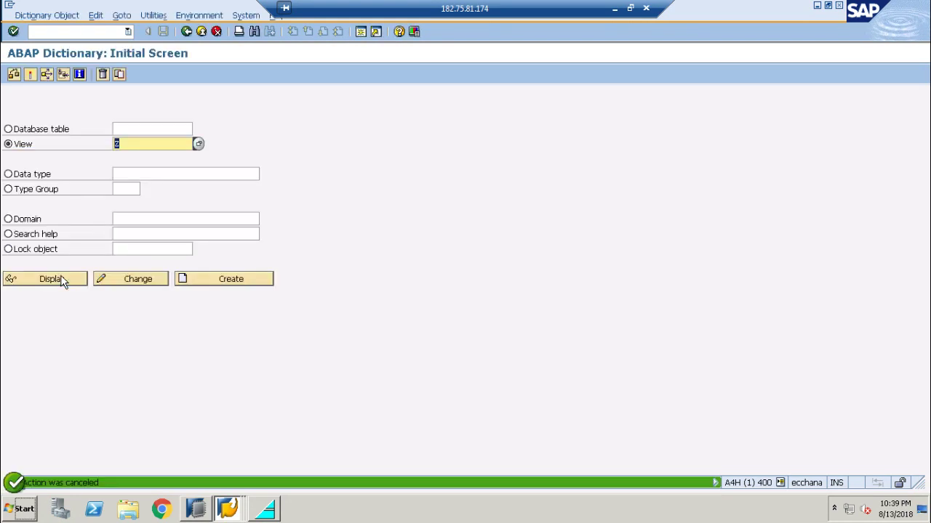
Preview the create options for data type Z, cancel, then select Type Group and Domain.
click(8, 173)
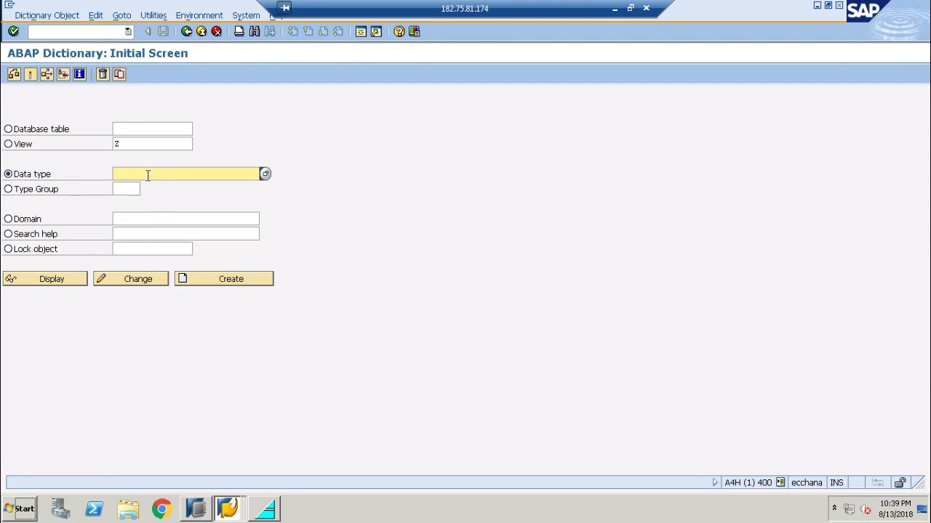
click(148, 175)
text(z)
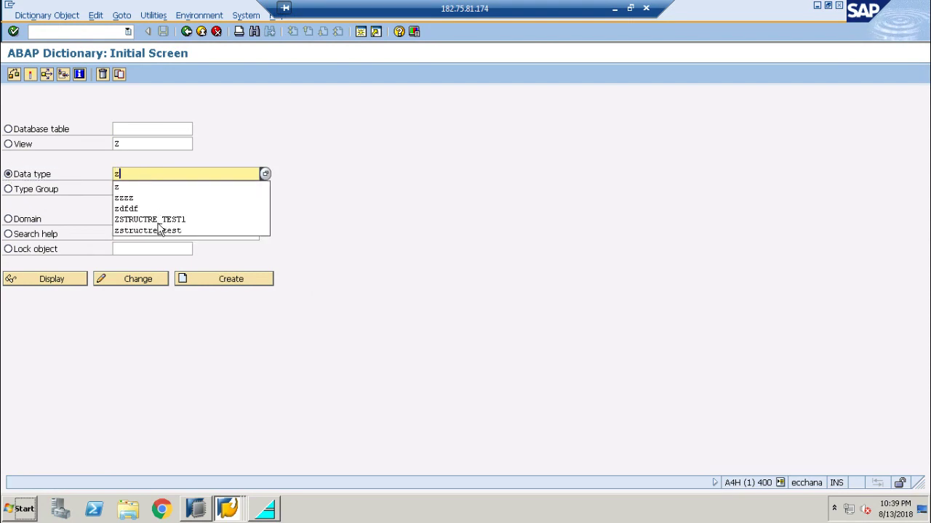
click(239, 284)
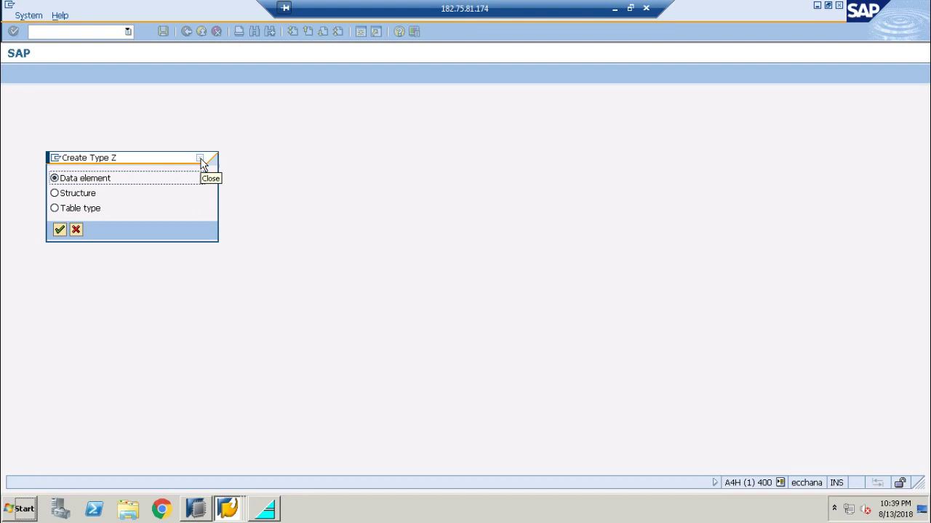
click(202, 160)
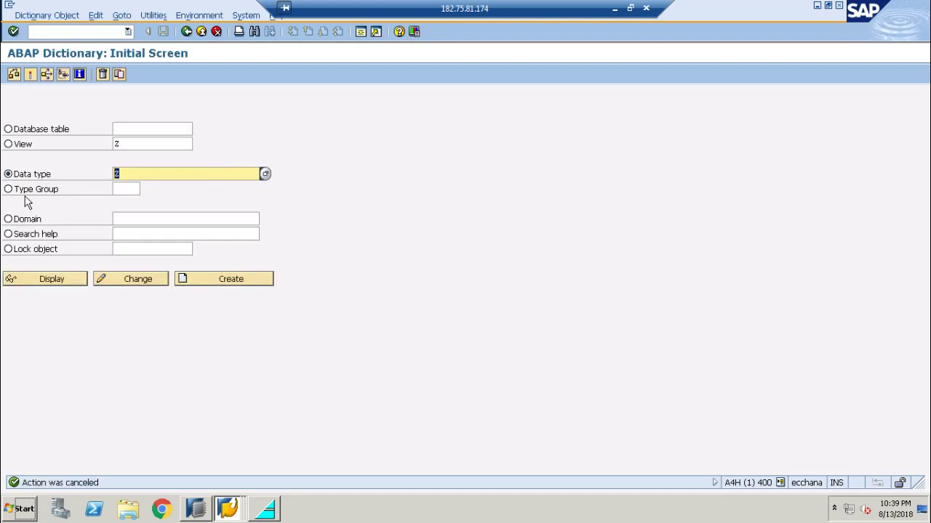
click(8, 190)
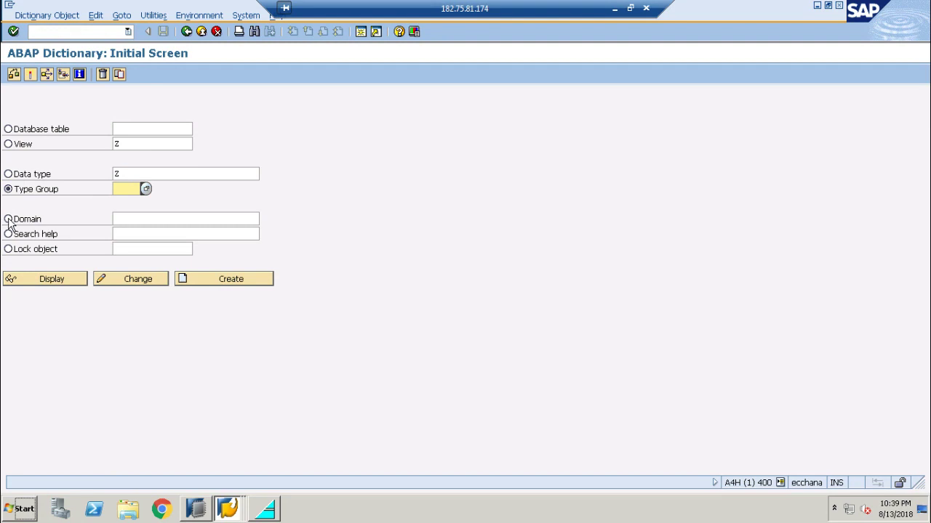
click(8, 220)
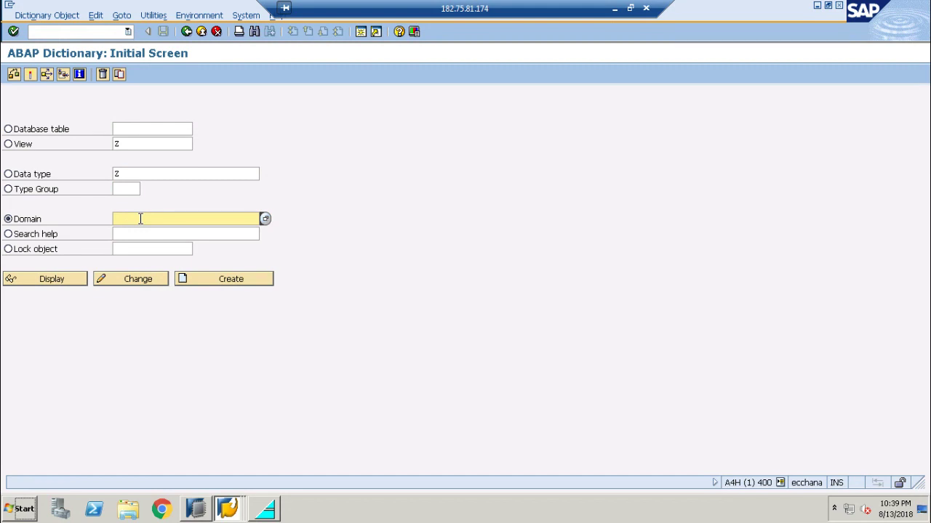
Choose Search help and list the existing search helps with the finder.
click(8, 234)
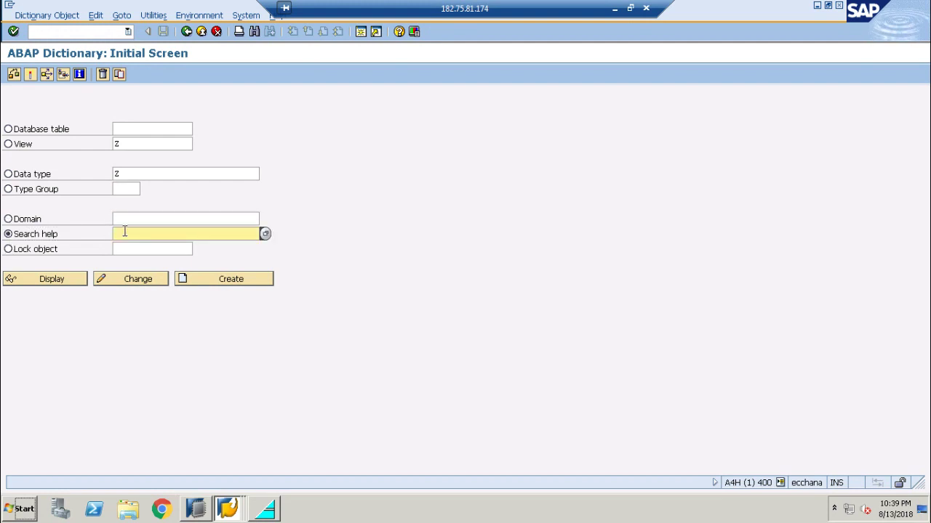
click(265, 234)
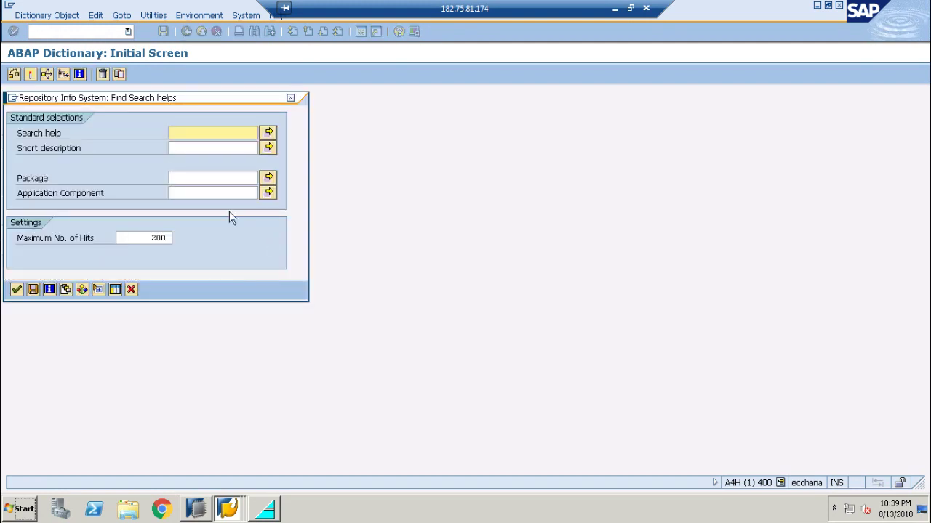
click(16, 291)
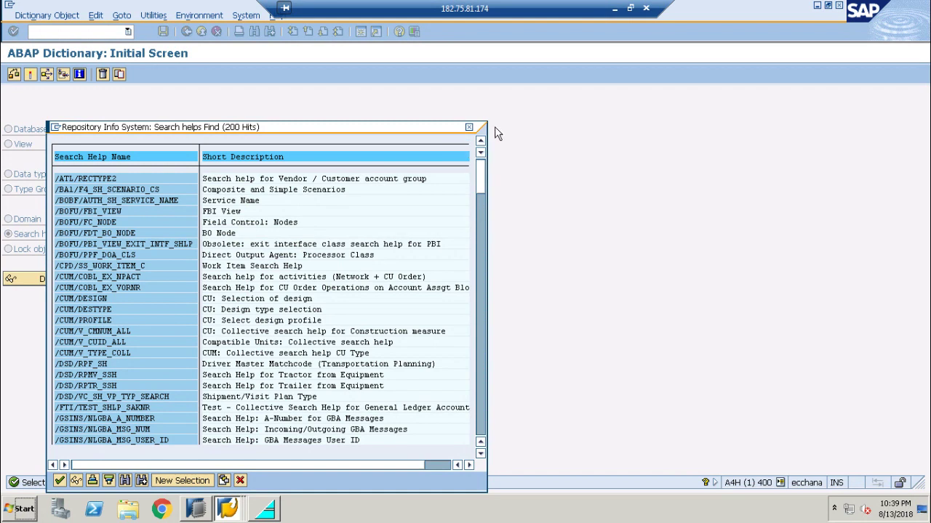
click(468, 127)
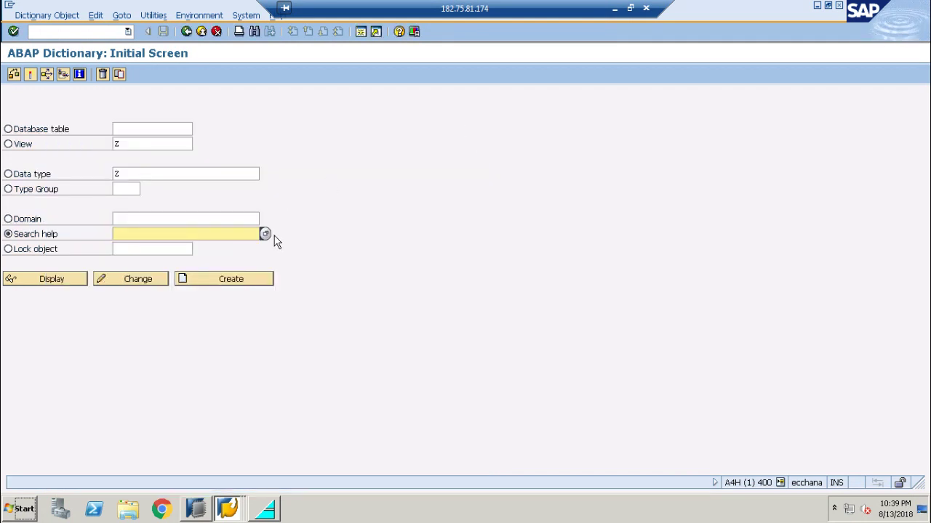
Start creating search help Z to see the elementary versus collective options, then cancel.
click(133, 235)
text(z)
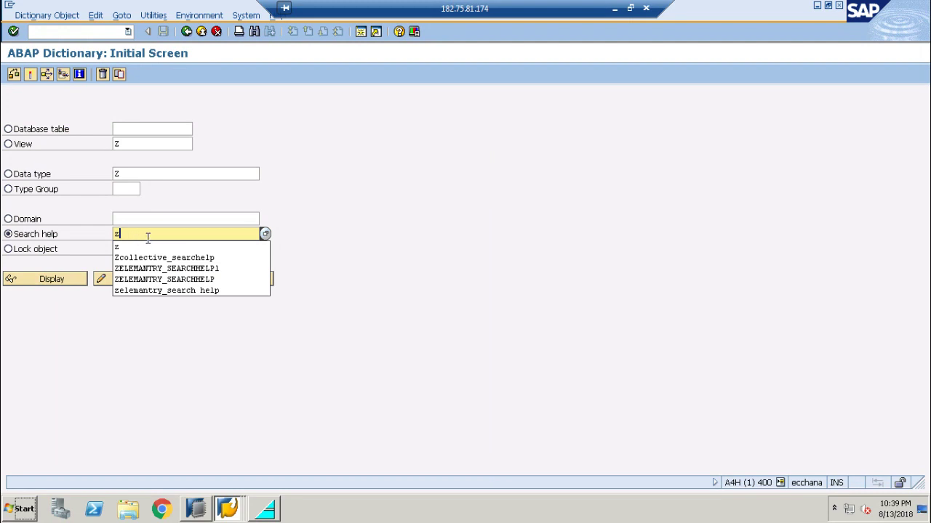
click(420, 206)
click(240, 280)
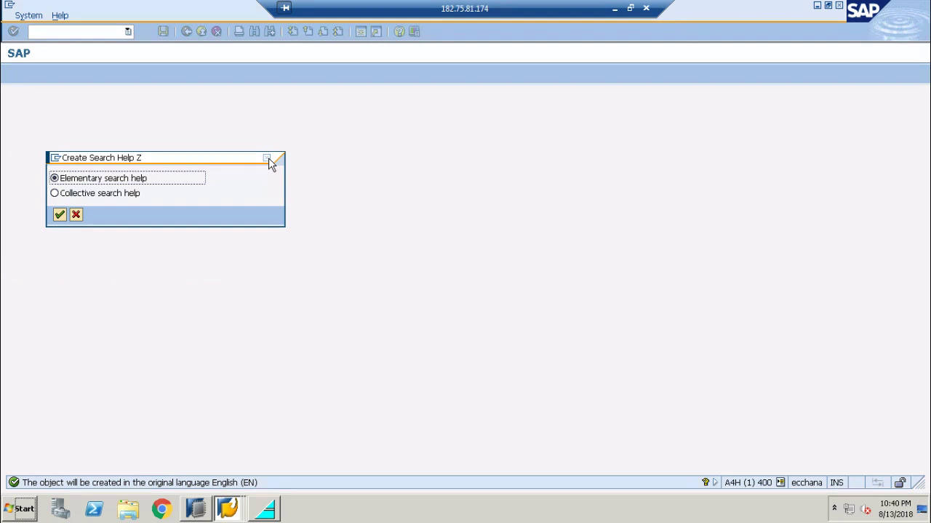
click(267, 158)
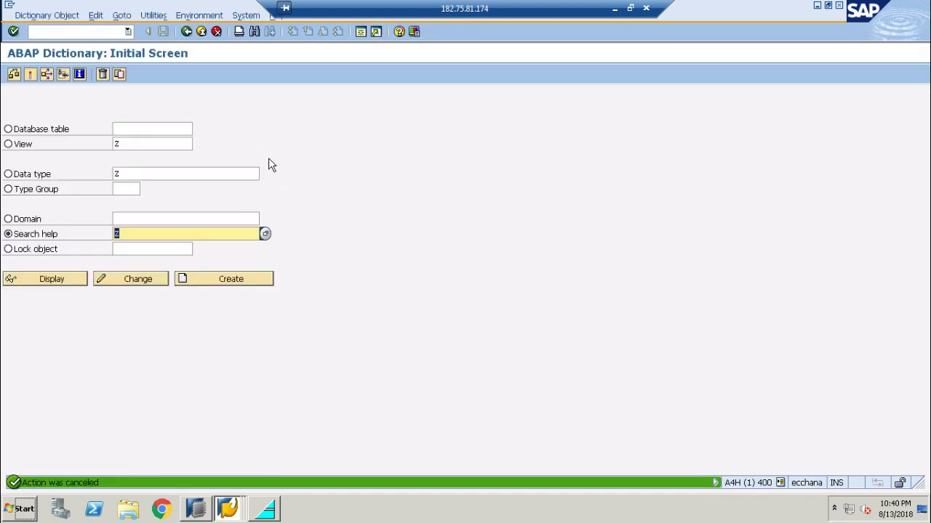
Select Lock object, then switch the object category to Database table.
click(8, 249)
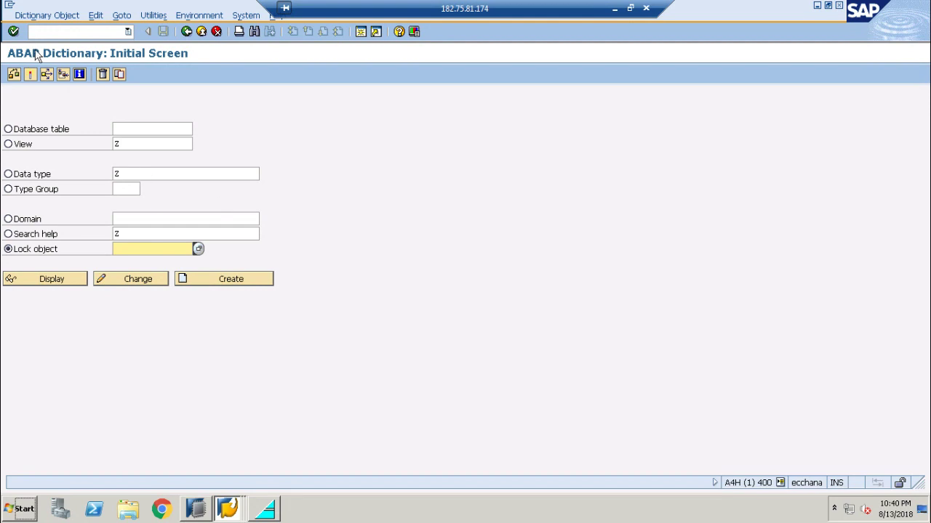
click(8, 131)
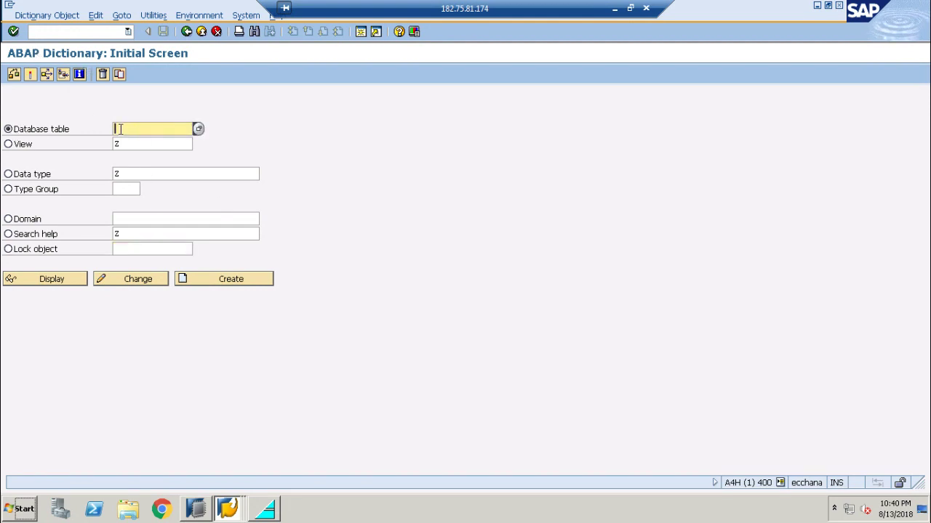
Display table MARA and check its attributes: package MG, language EN, changed 06/24/2016.
text(mara)
click(53, 279)
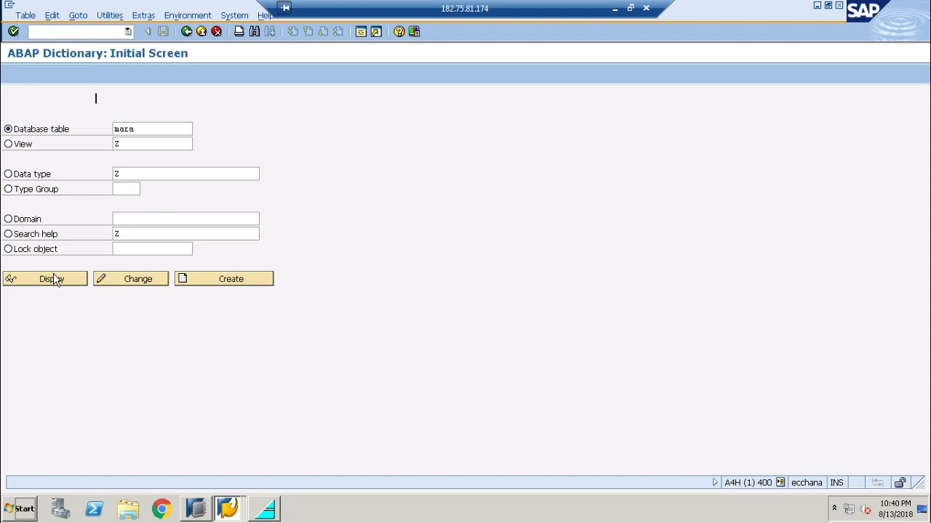
click(53, 280)
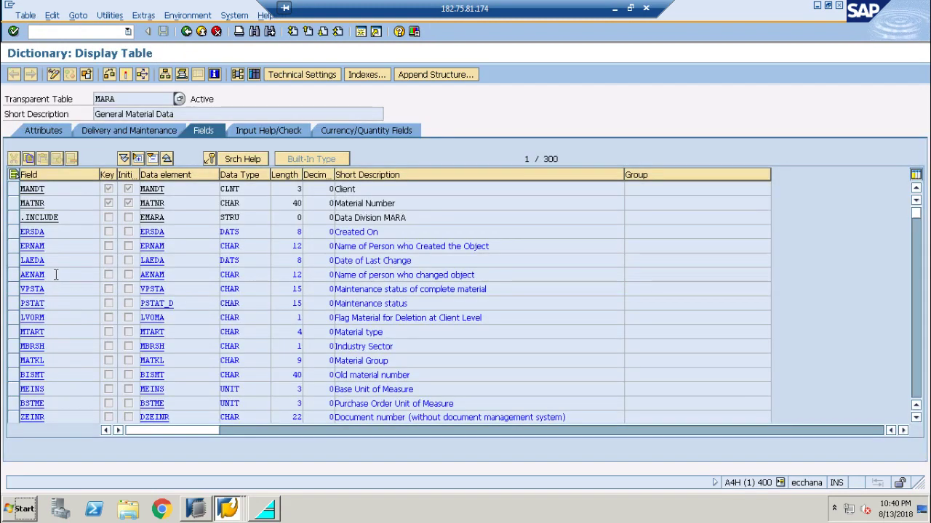
click(45, 130)
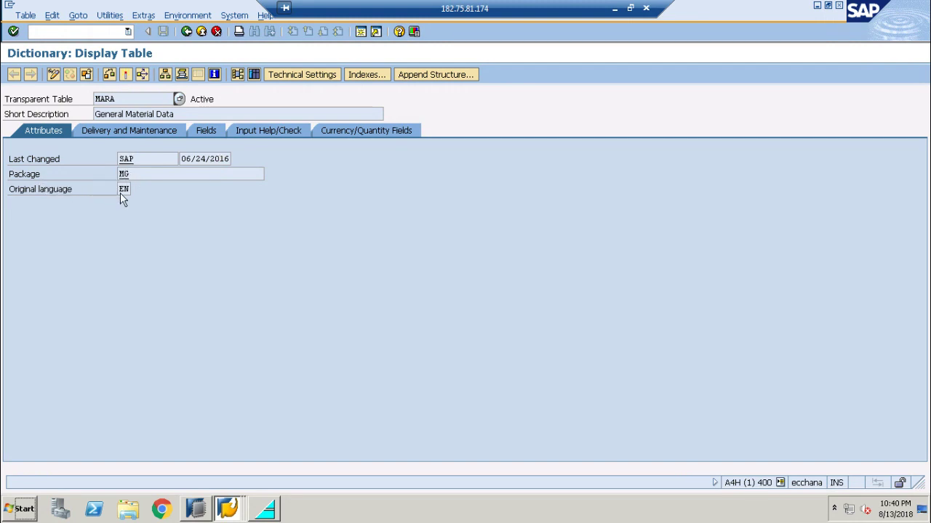
Review MARA's possible delivery classes on the delivery and maintenance settings.
click(100, 133)
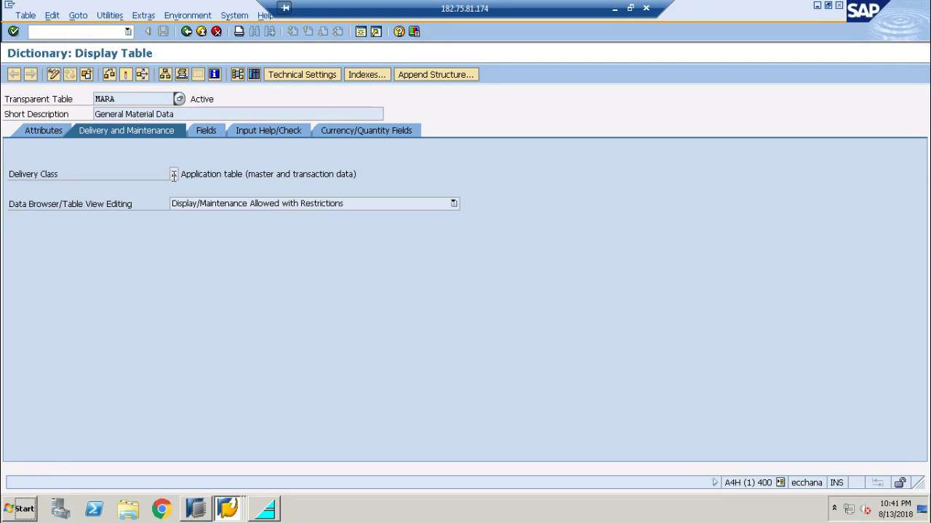
click(174, 174)
key(F4)
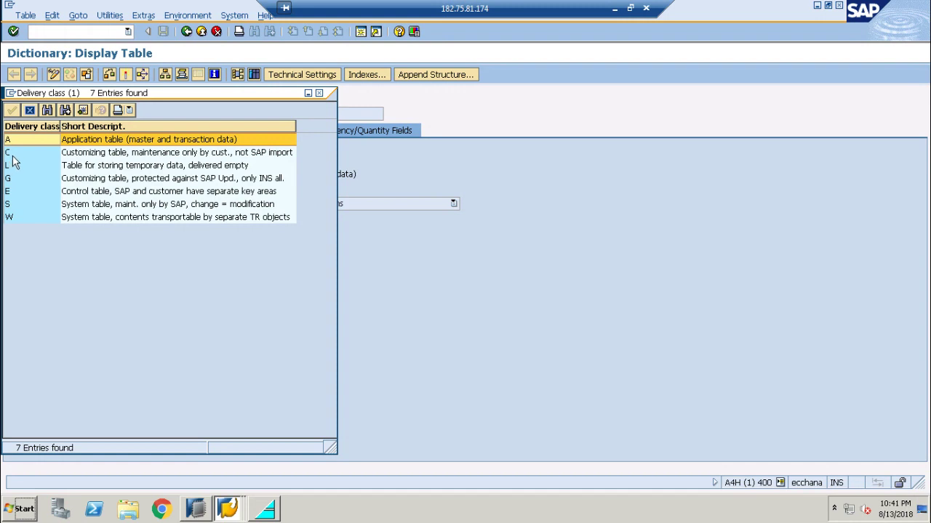
click(323, 97)
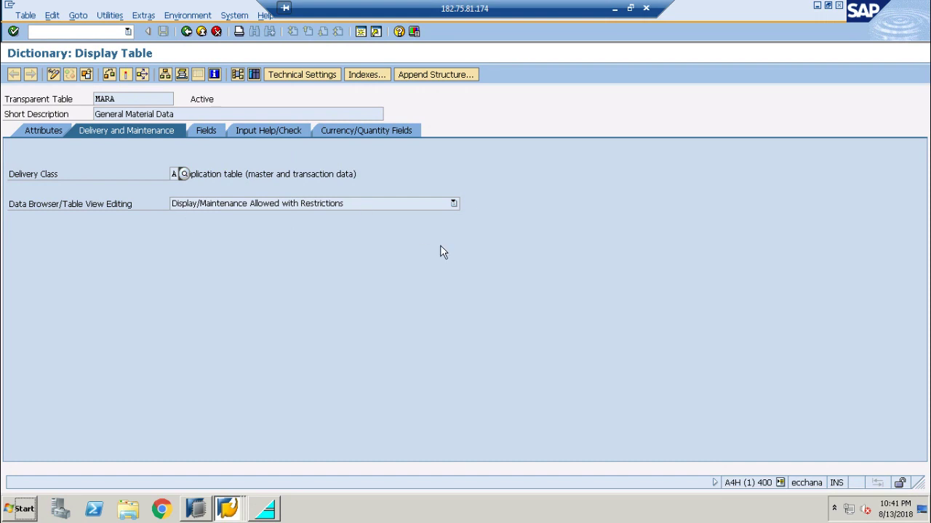
Check the Data Browser editing choices unchanged, then show MARA's 300-field list.
click(456, 204)
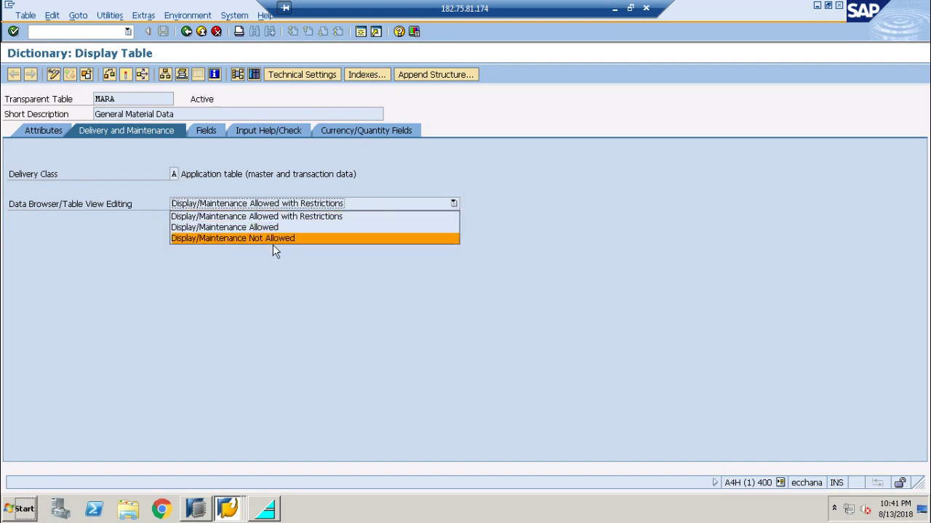
click(518, 181)
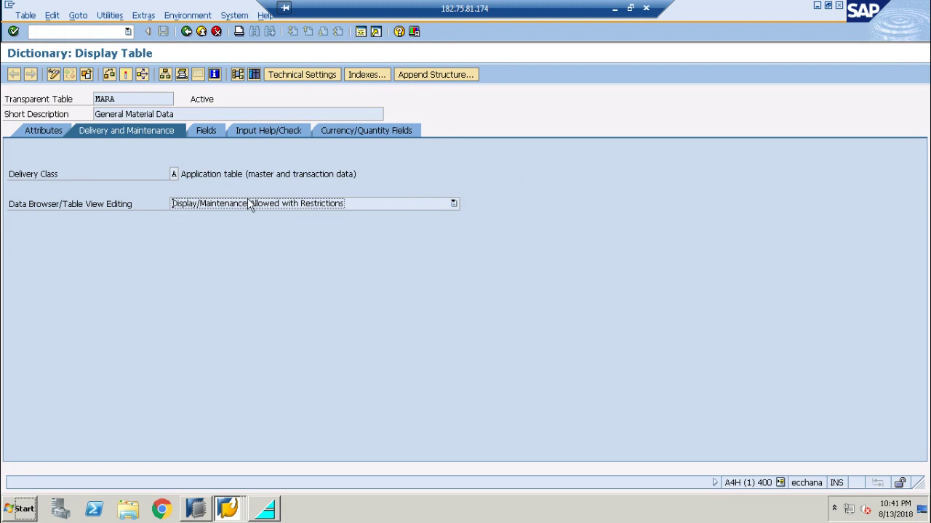
click(204, 130)
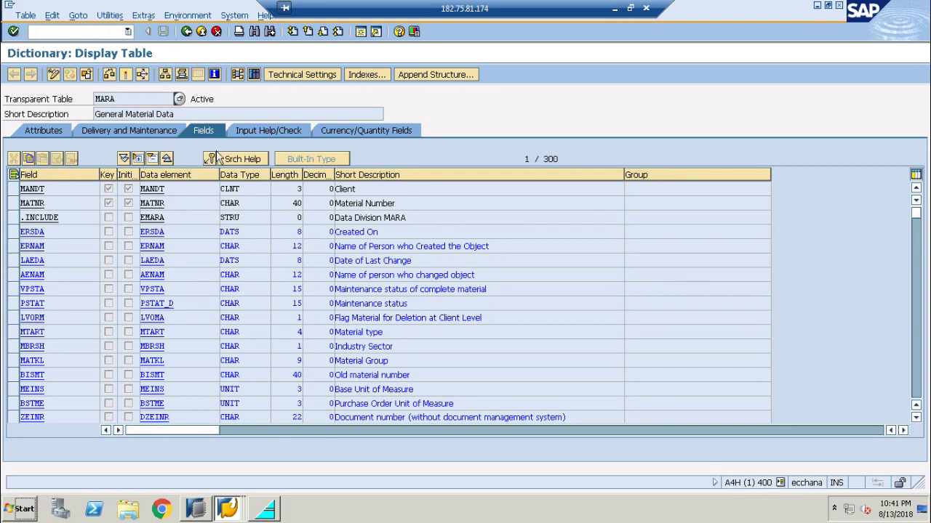
Show MARA's input help and checks: MANDT checked against T000, MATNR using search help MAT1.
click(259, 135)
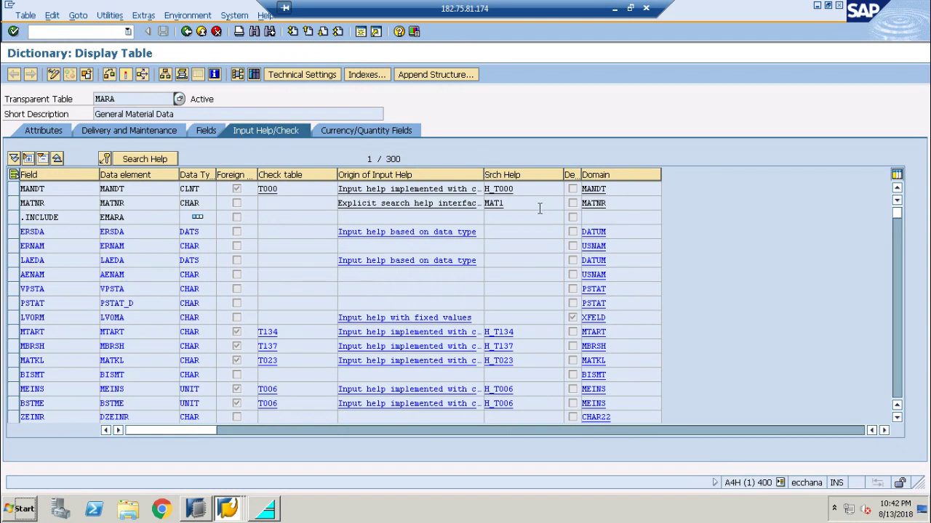
Review MARA's currency/quantity fields down to Length, Width, Height referencing MEABM, then open technical settings.
click(353, 132)
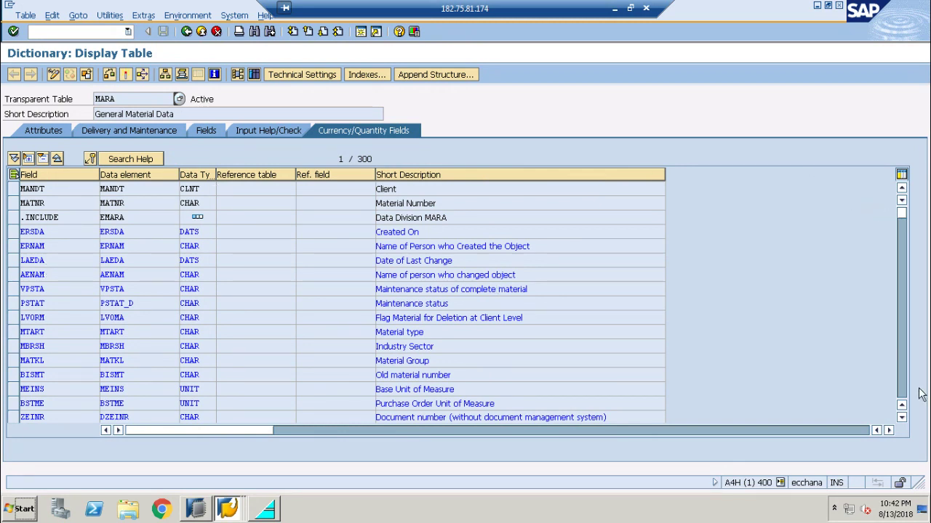
click(902, 419)
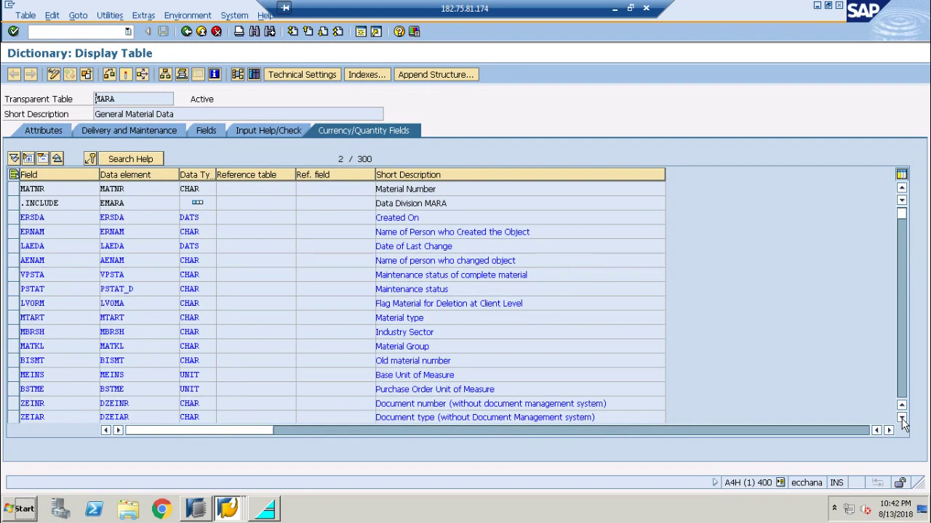
click(901, 419)
click(901, 419)
click(902, 419)
click(901, 419)
click(902, 419)
click(901, 419)
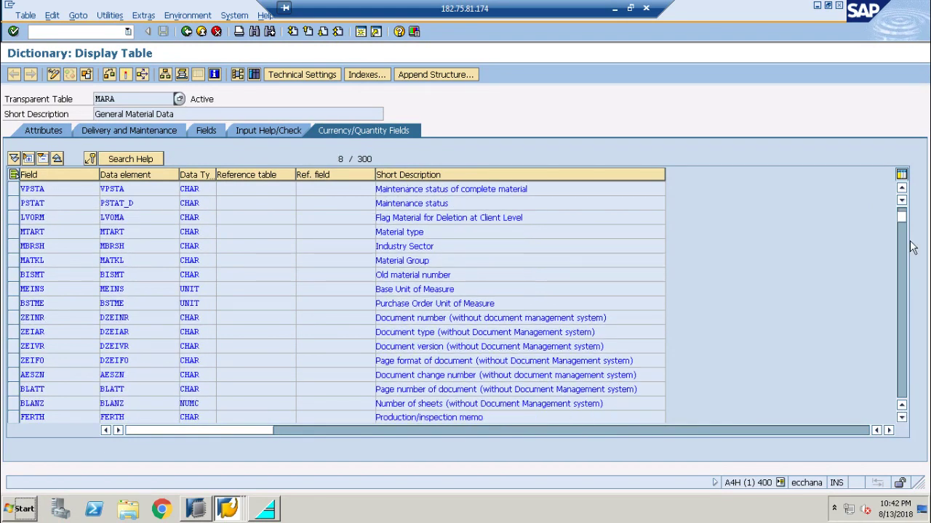
drag(901, 222, 902, 245)
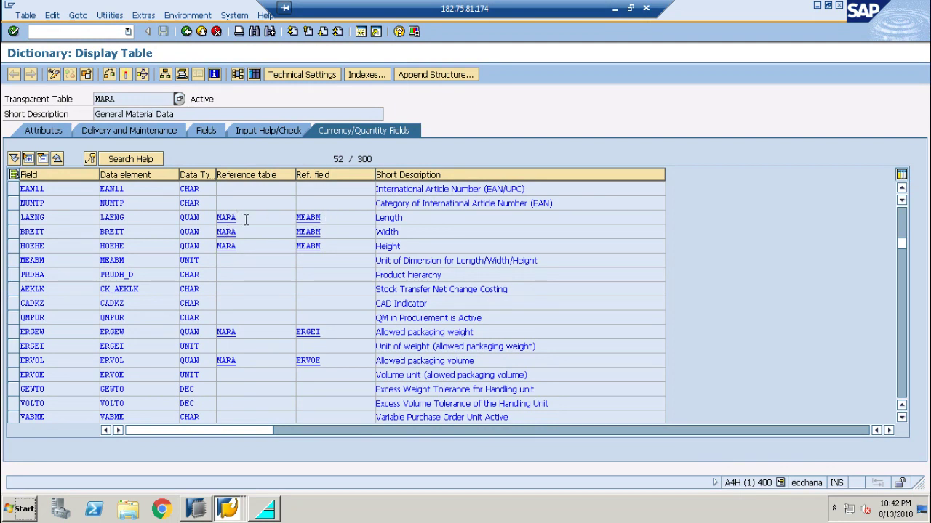
click(289, 76)
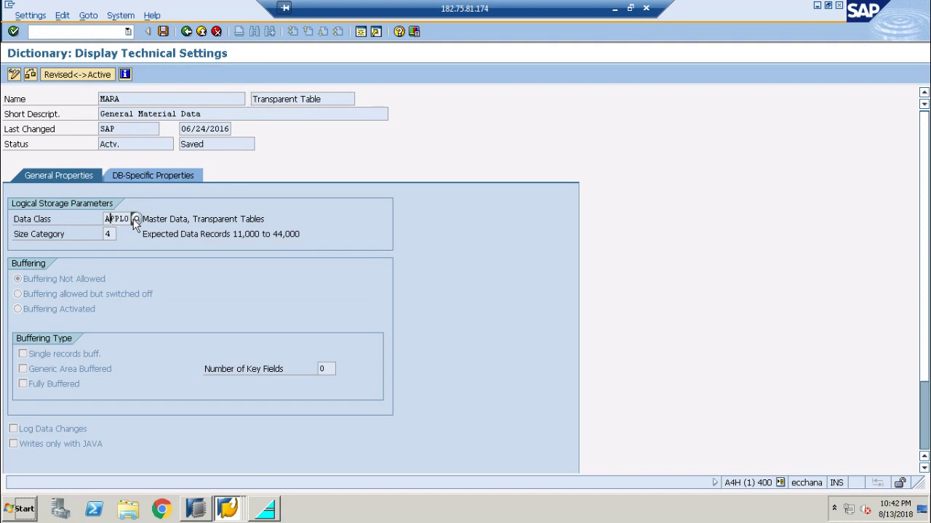
Review the possible data classes (APPL0) and size categories (4) in MARA's technical settings.
click(136, 219)
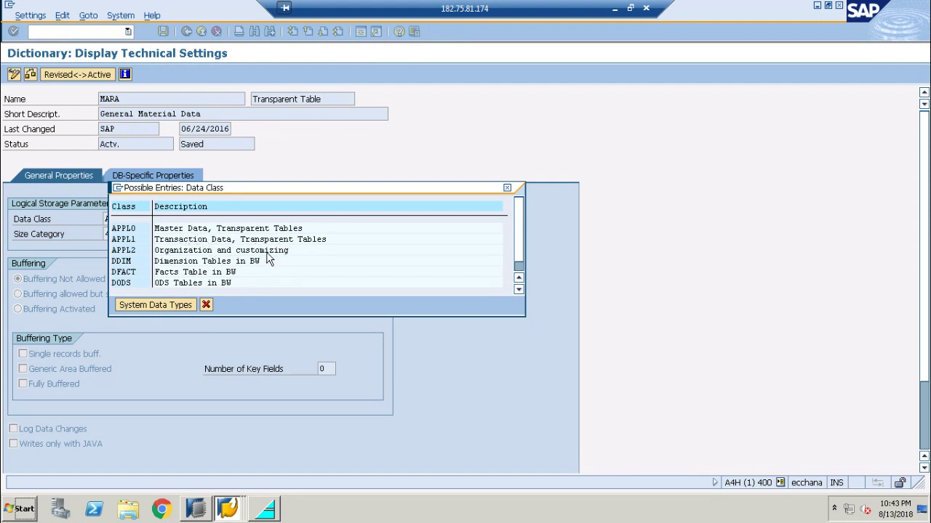
click(506, 188)
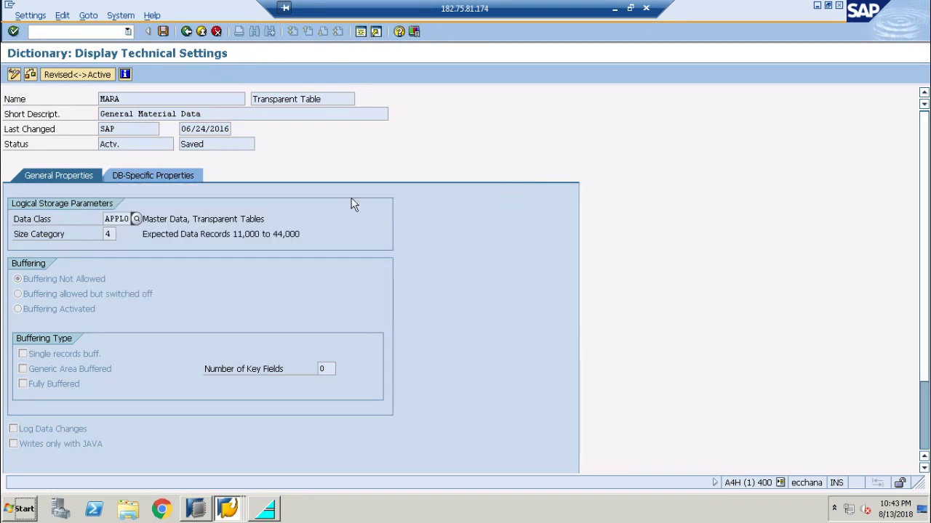
click(113, 234)
click(122, 234)
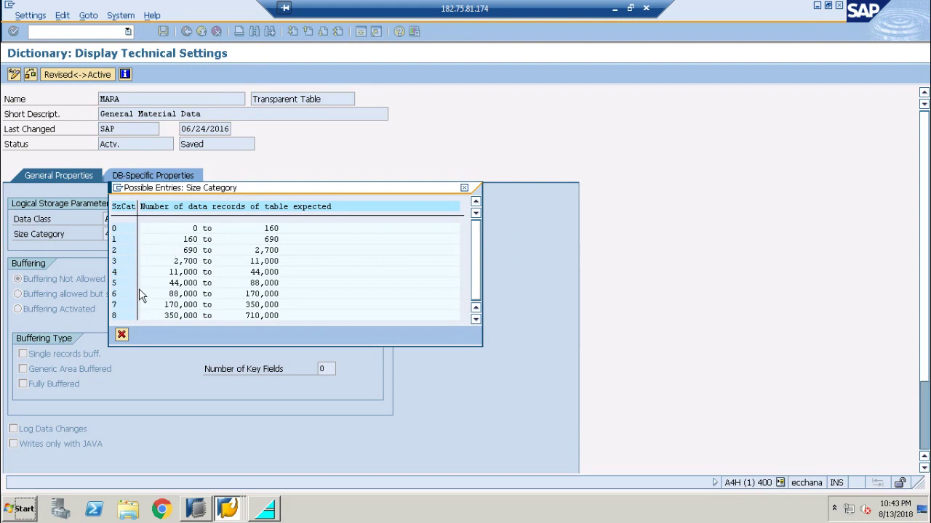
click(464, 188)
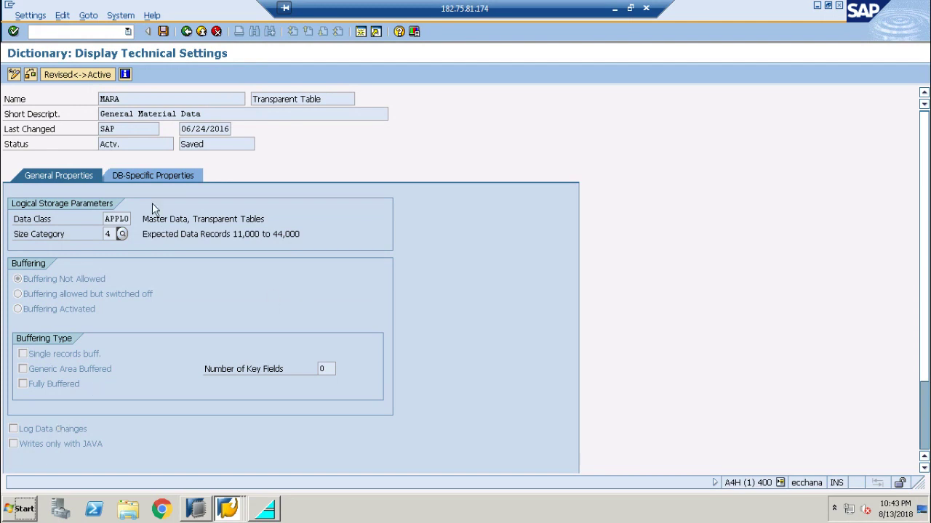
Confirm MARA's DB-specific storage type is Column Store, then go back to Display Table.
click(142, 176)
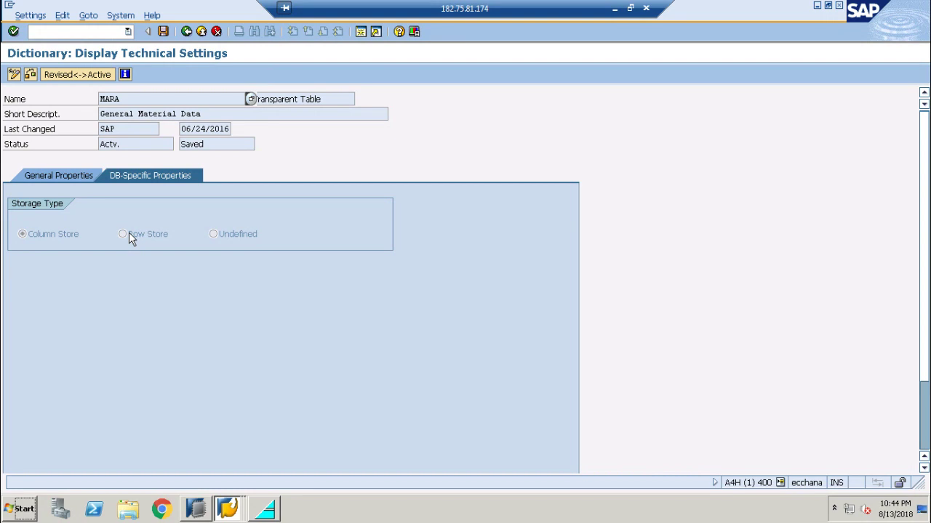
click(186, 33)
click(109, 16)
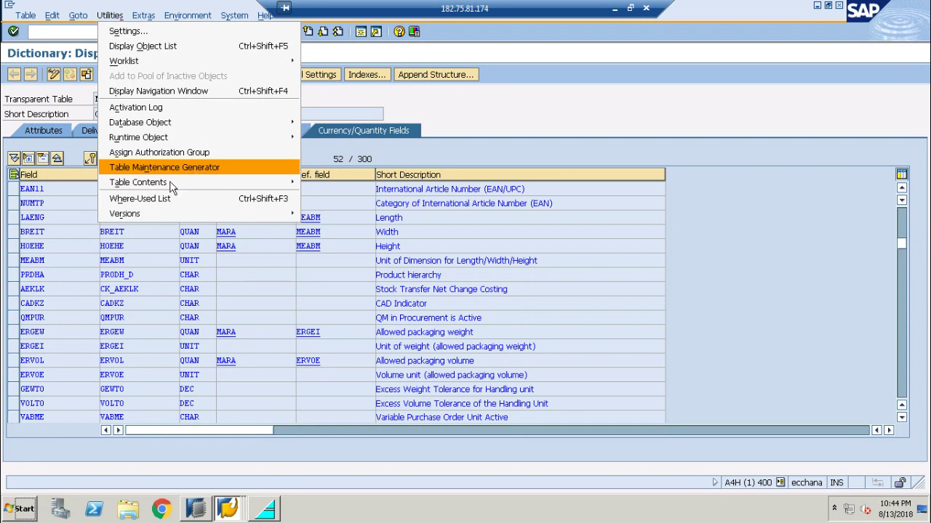
mouse_move(161, 191)
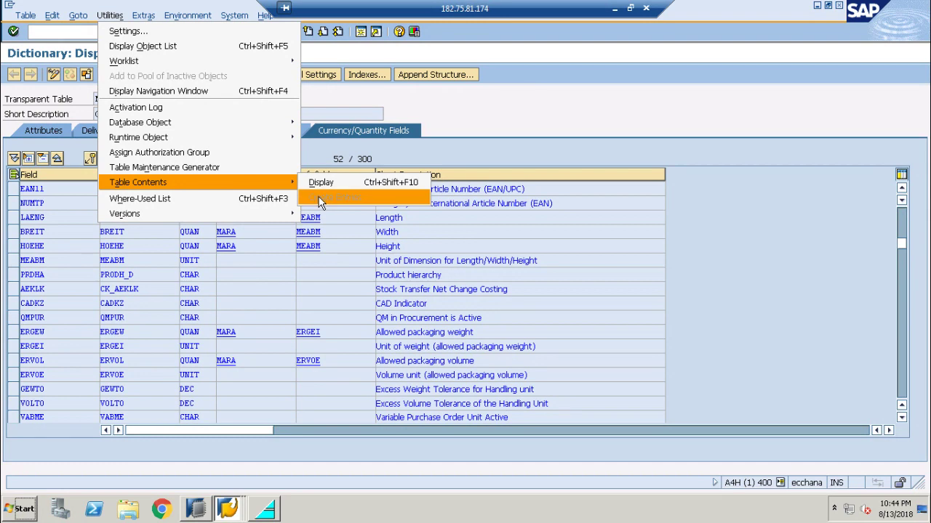
mouse_move(149, 224)
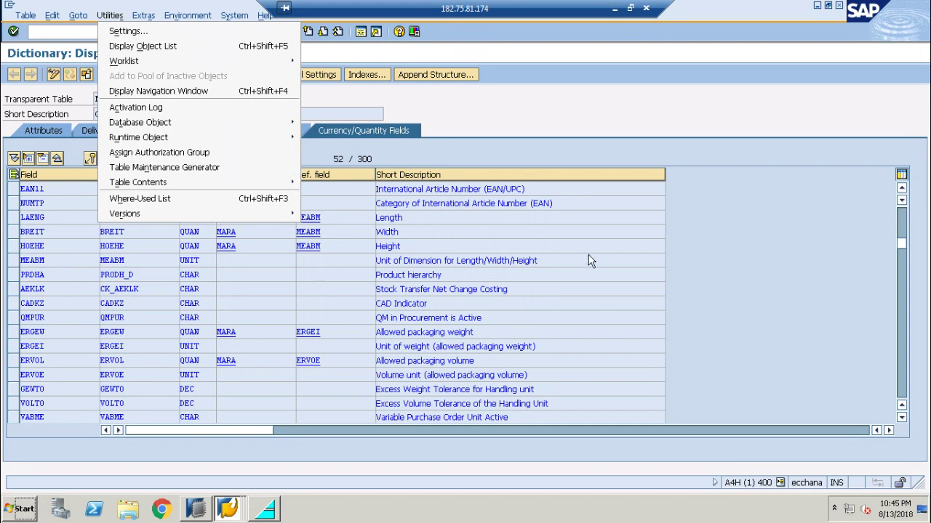
click(494, 123)
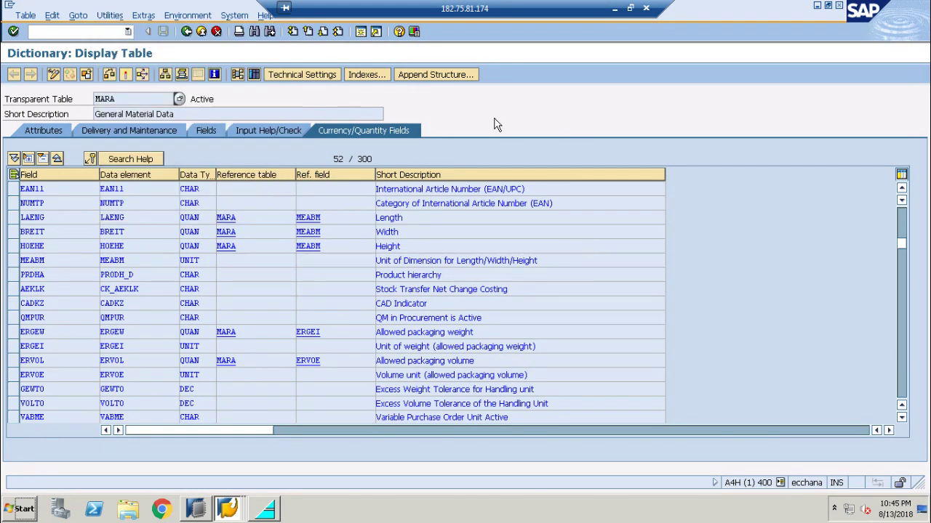
click(365, 75)
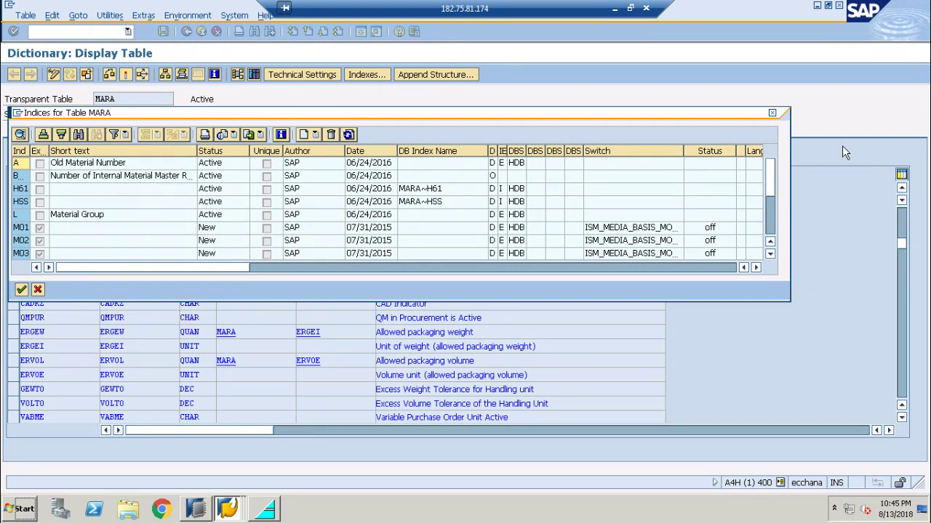
click(772, 113)
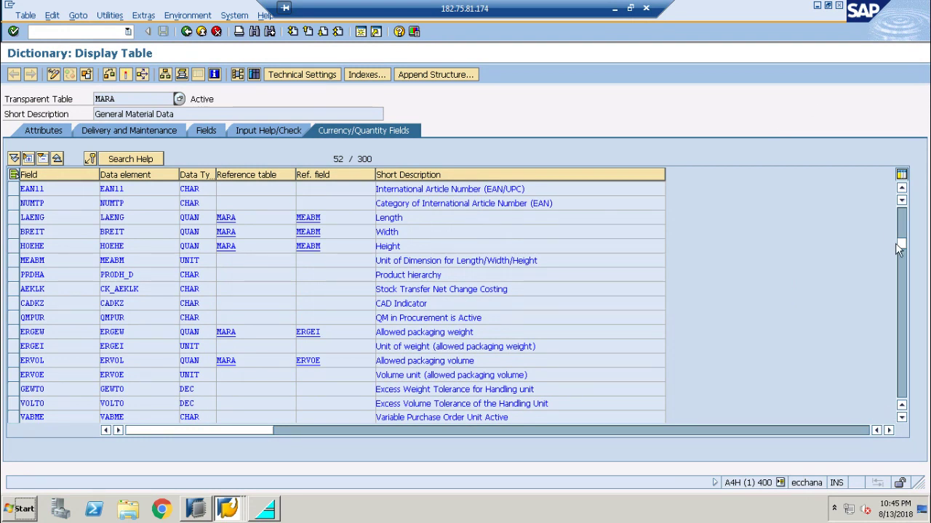
Redisplay MARA's fields from the top, with key fields MANDT (CLNT 3) and MATNR (CHAR 40).
drag(901, 249, 903, 215)
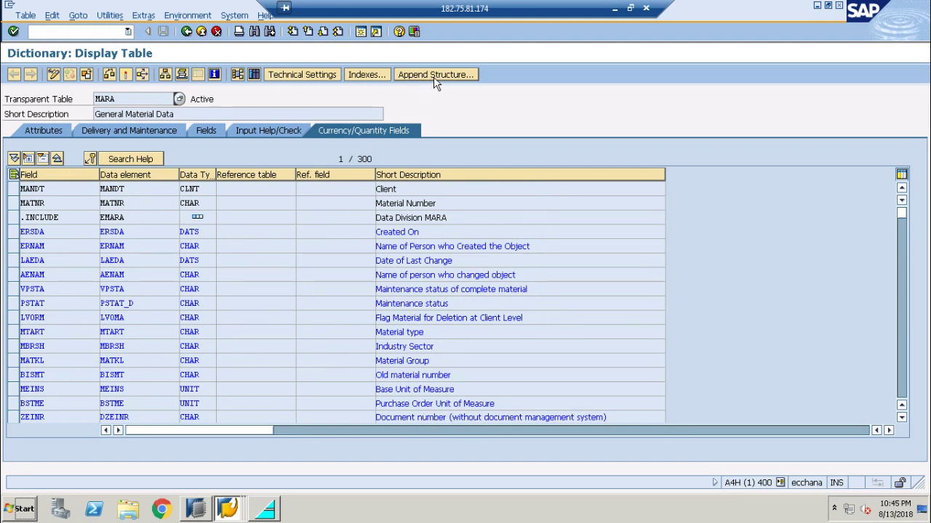
click(121, 134)
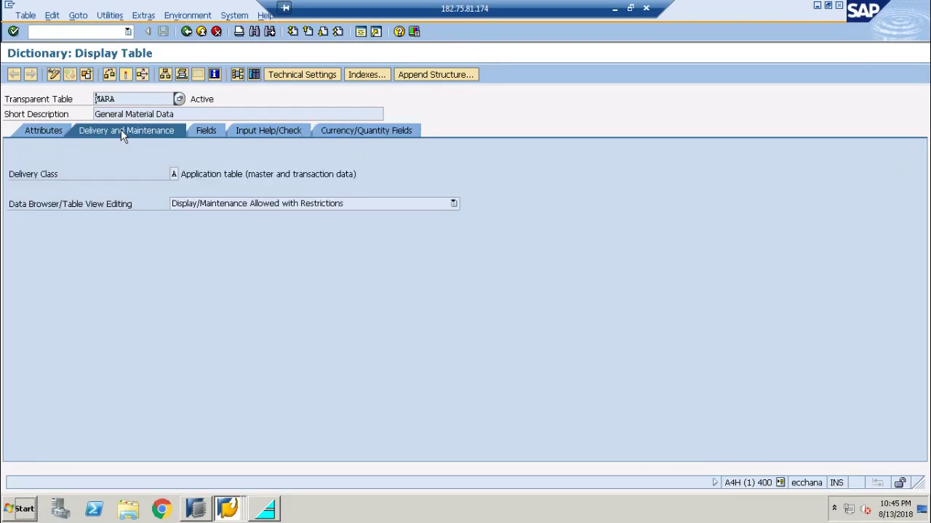
click(206, 132)
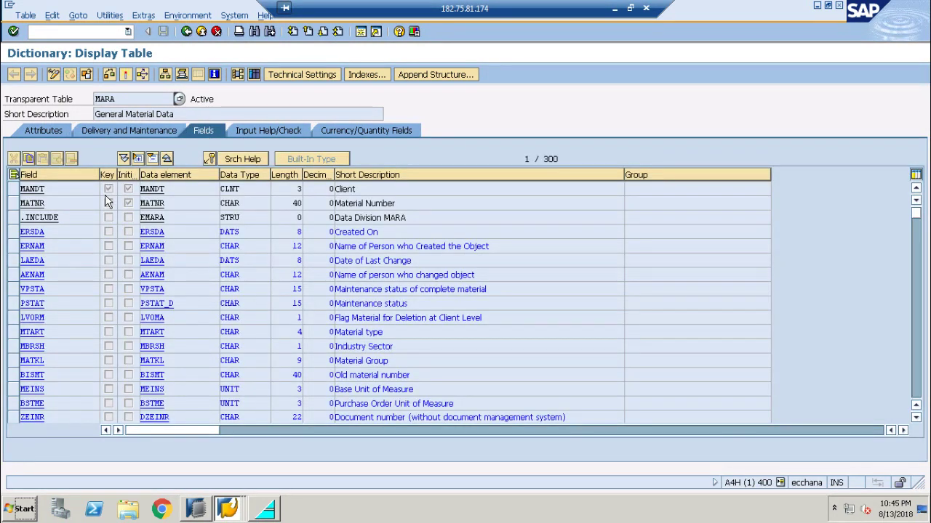